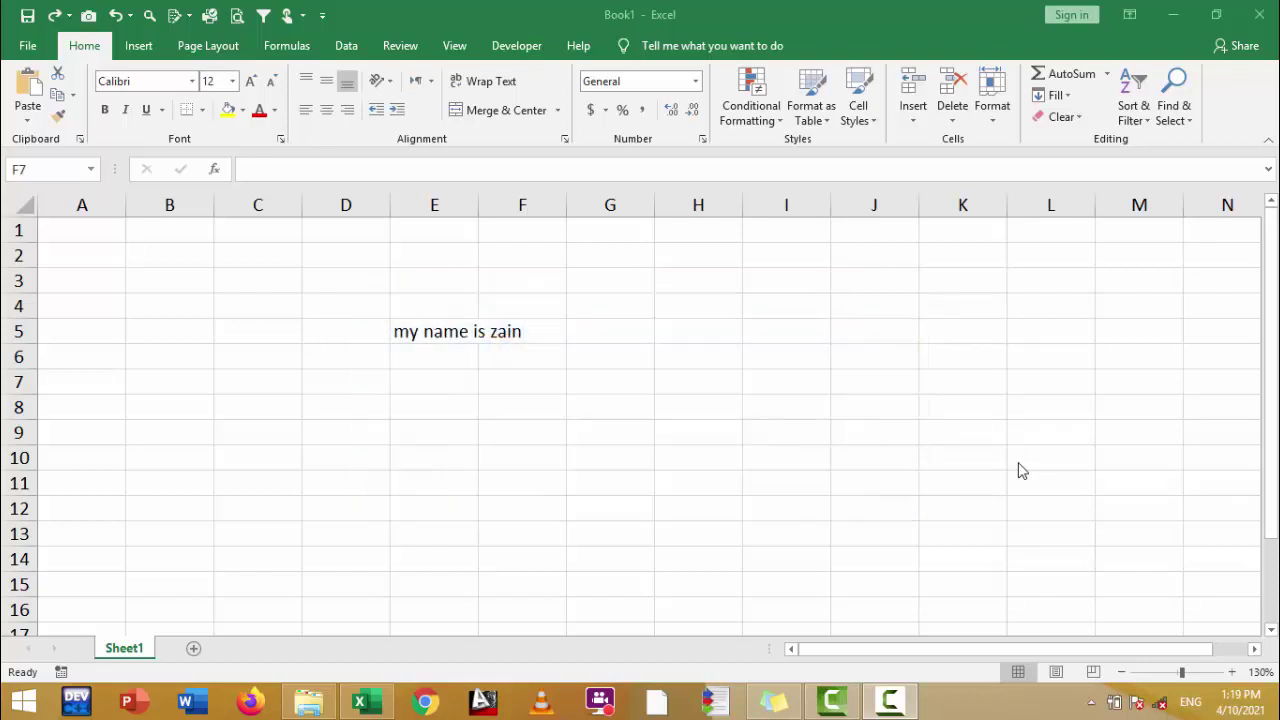
- Try a smaller font and then Shrink to fit on E5, undoing both
left_click(434, 338)
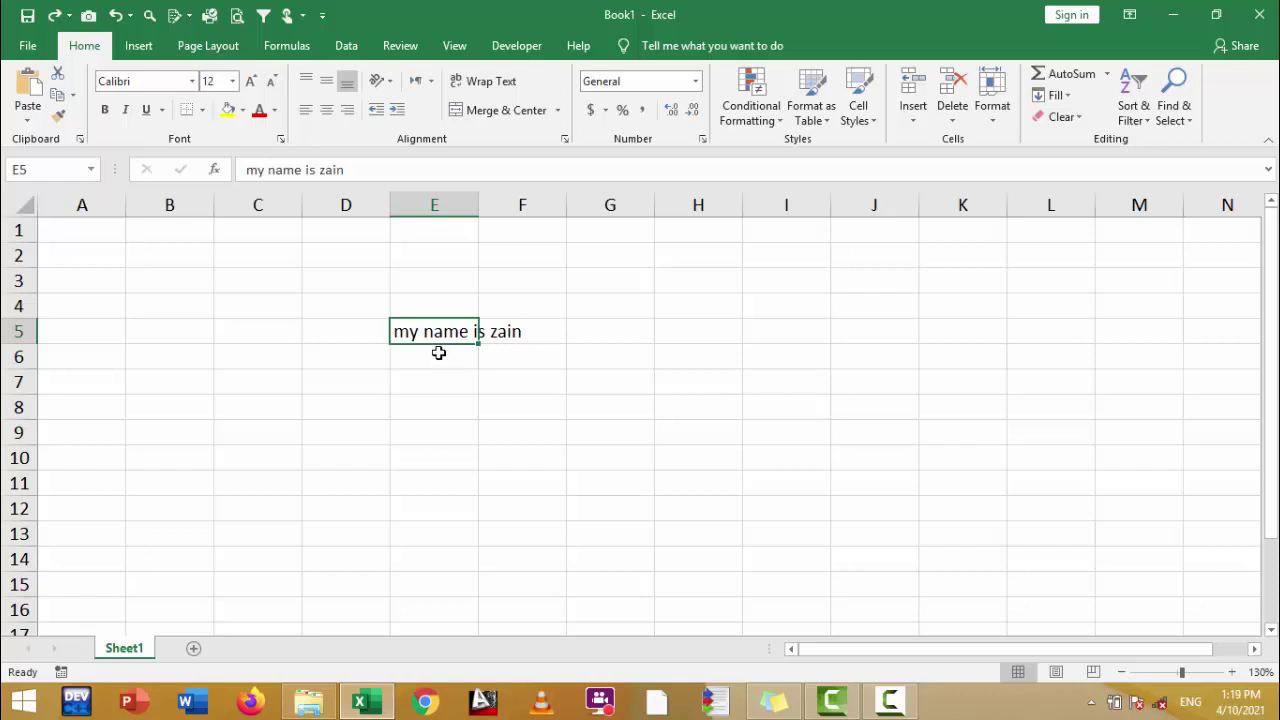
left_click(272, 89)
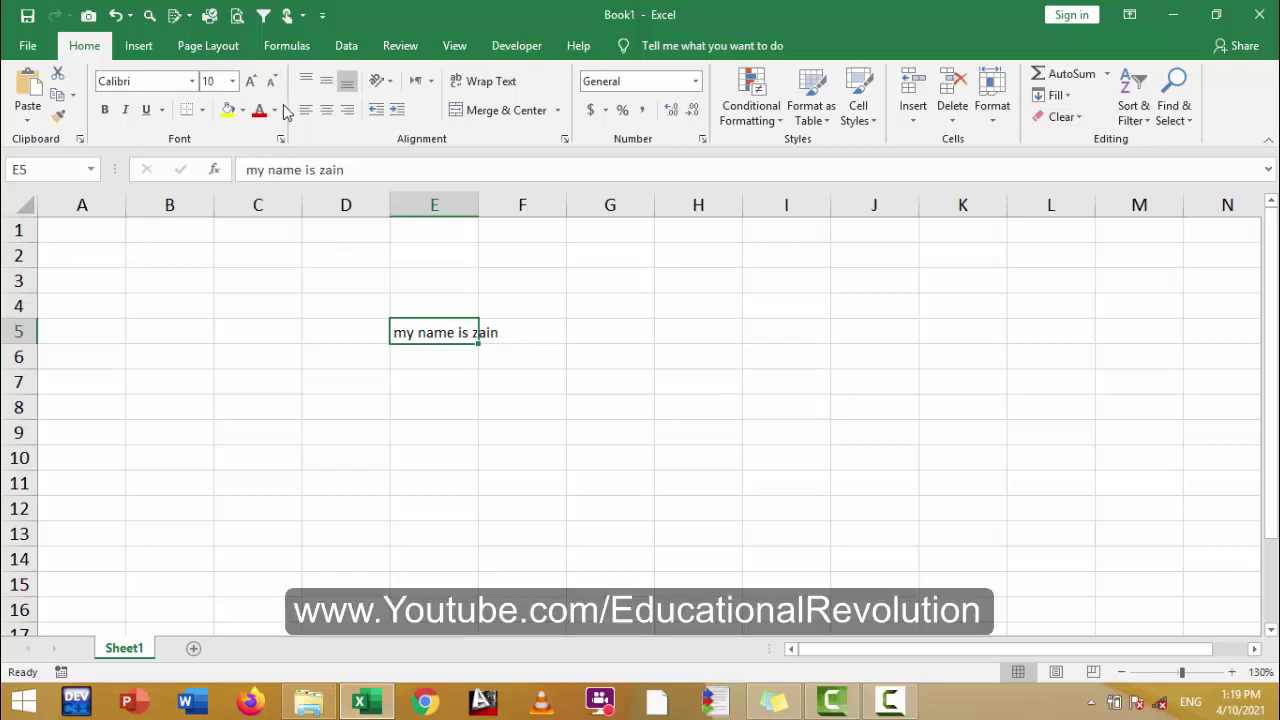
key("ctrl+z")
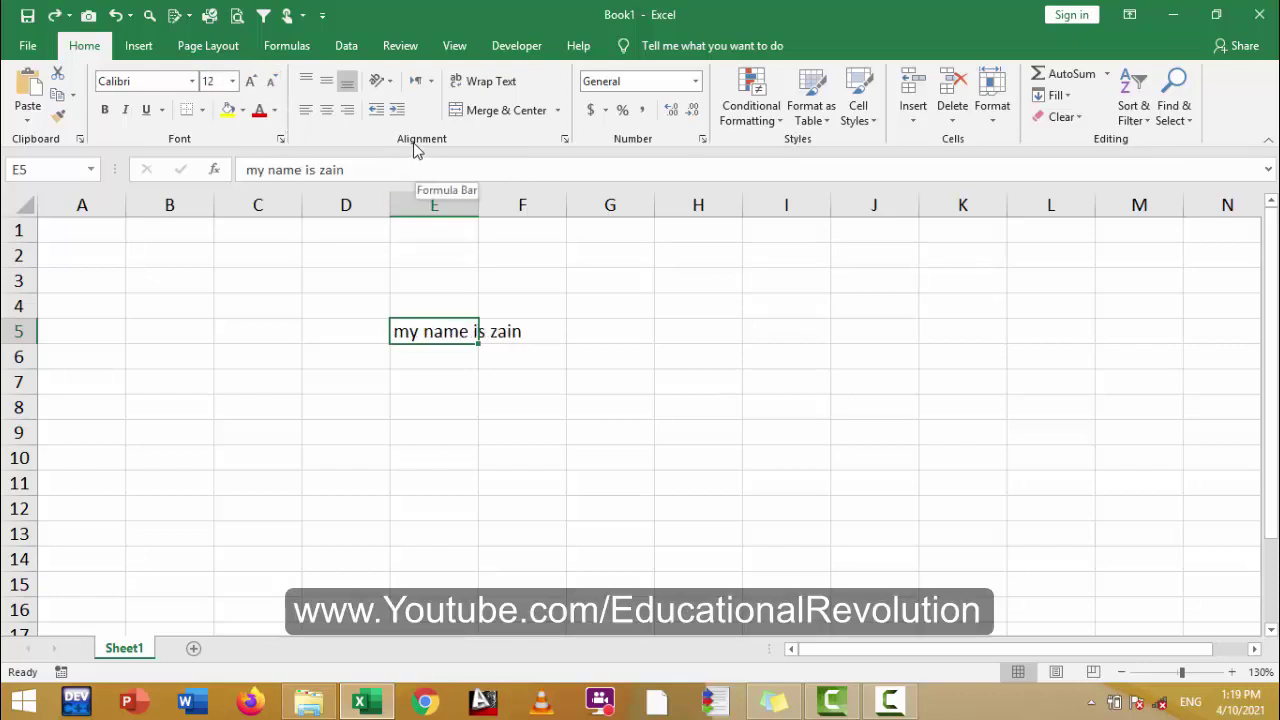
left_click(565, 140)
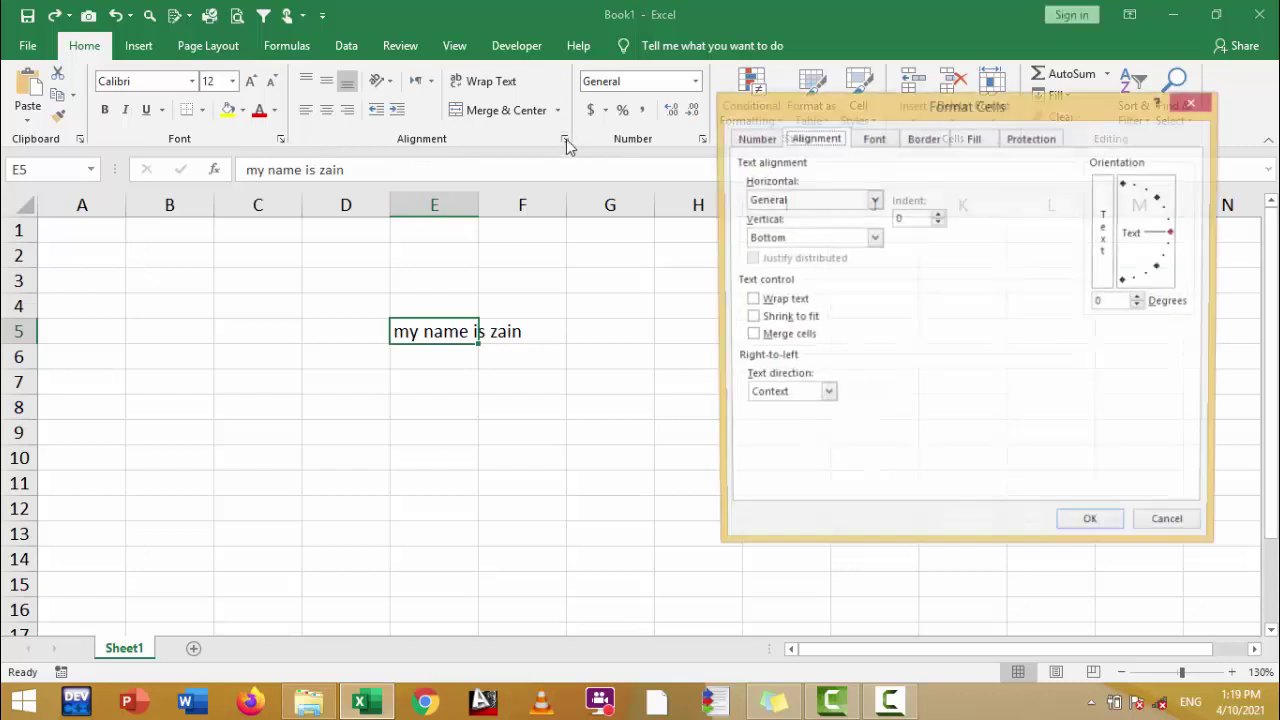
left_click(750, 318)
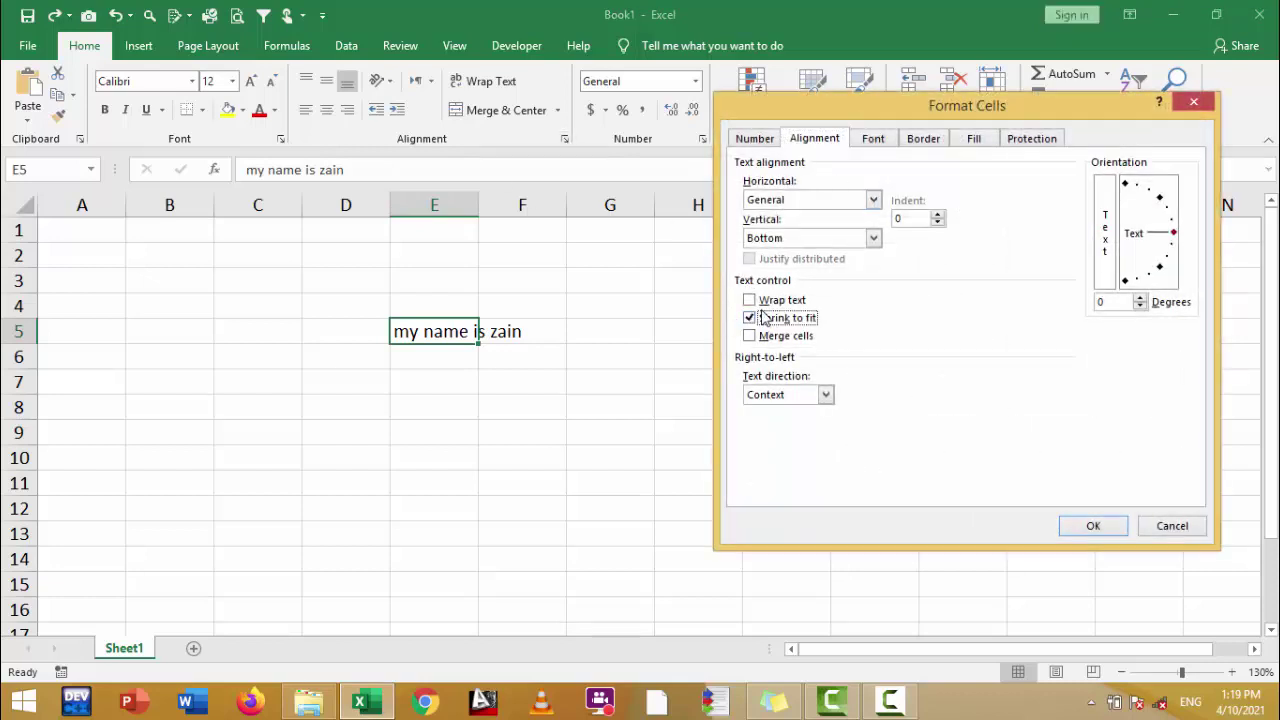
left_click(1100, 528)
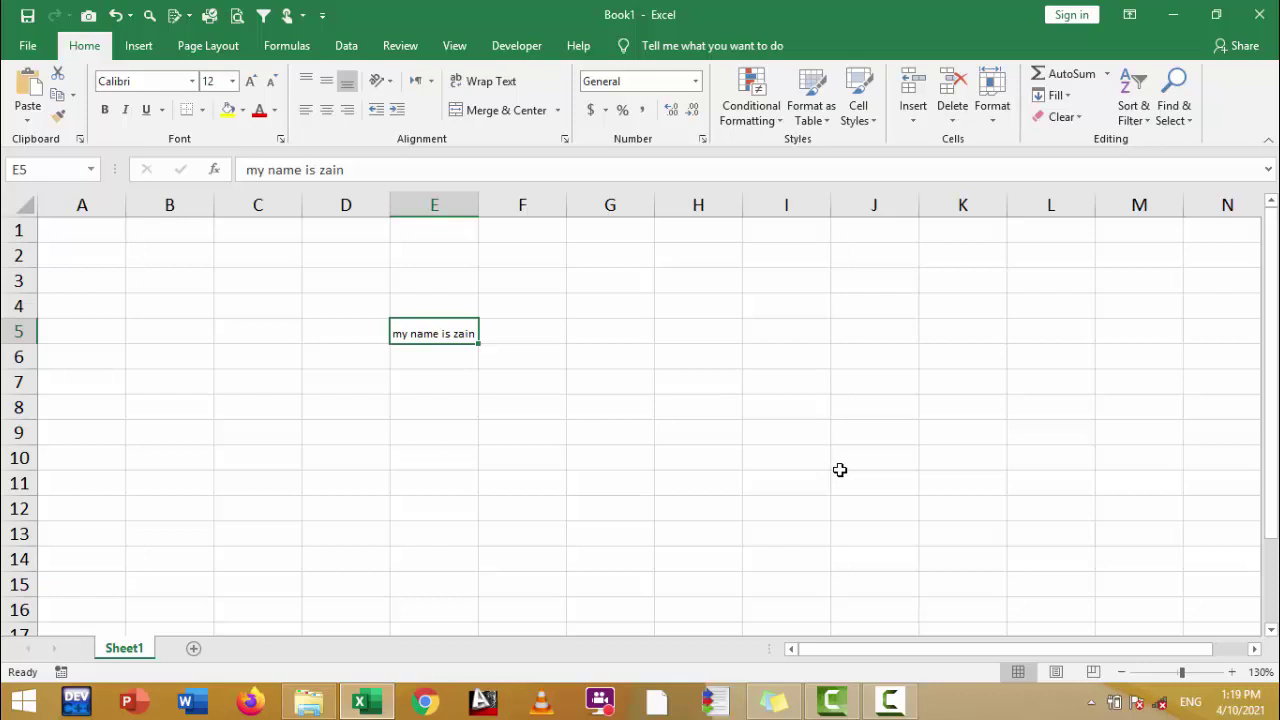
key("ctrl+z")
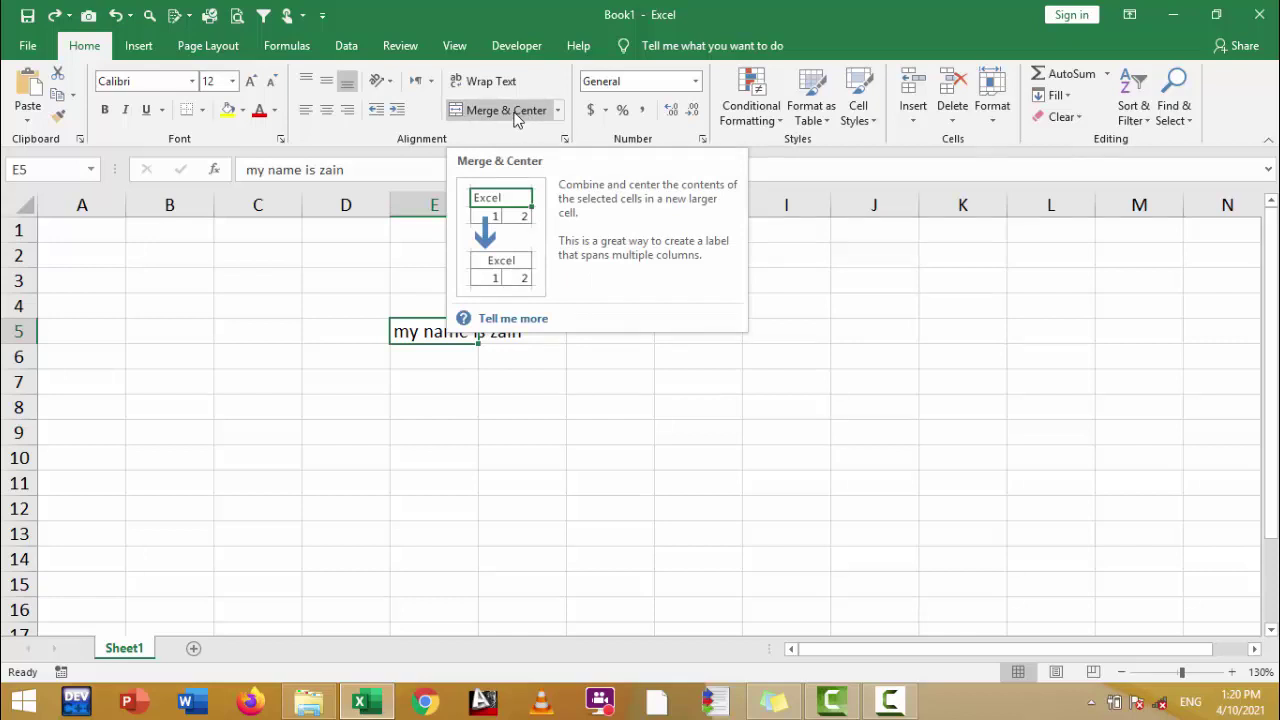
- Merge & Center E5:F8, then unmerge it
left_click(557, 112)
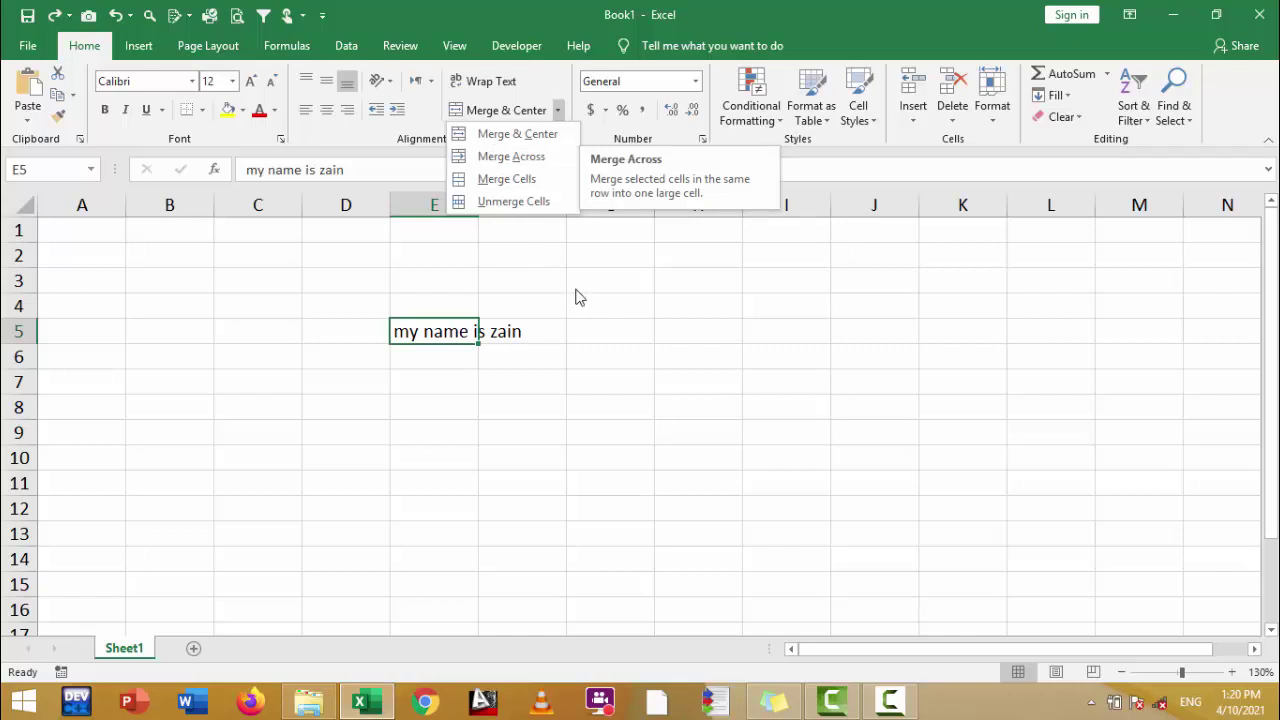
left_click(518, 352)
mouse_move(434, 336)
left_mouse_down()
mouse_move(442, 401)
mouse_move(494, 403)
left_mouse_up()
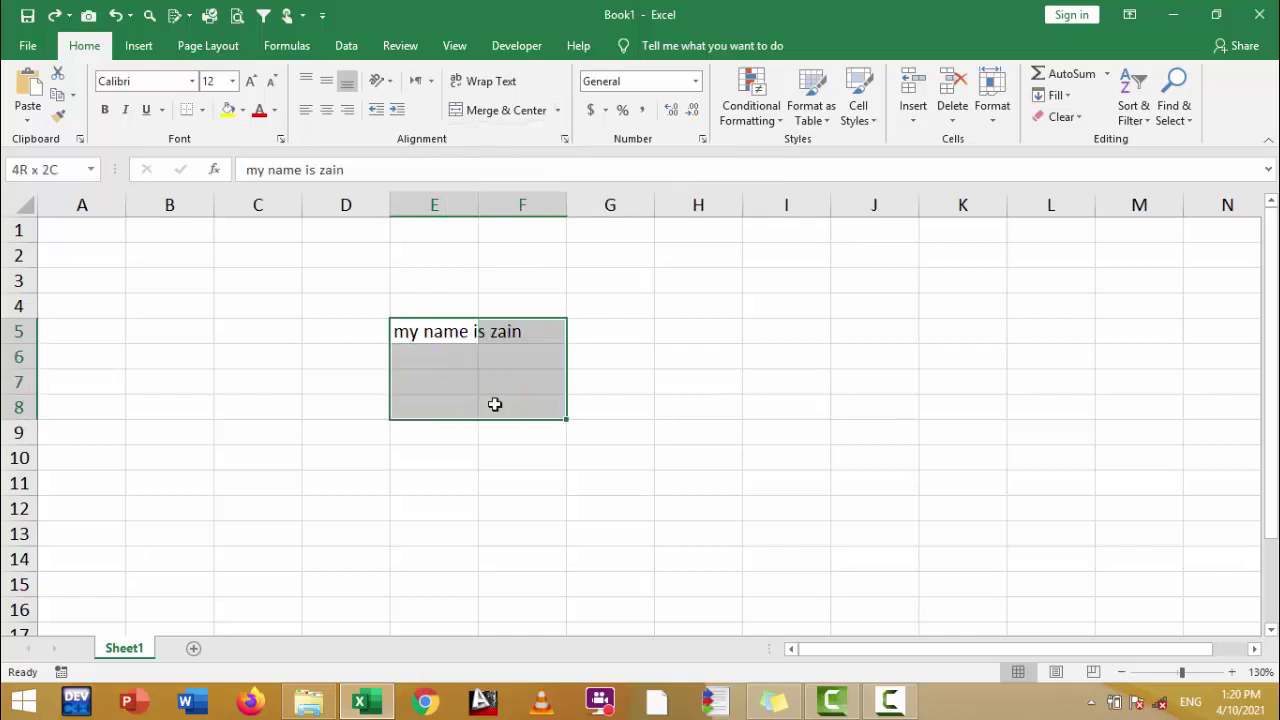
left_click(557, 110)
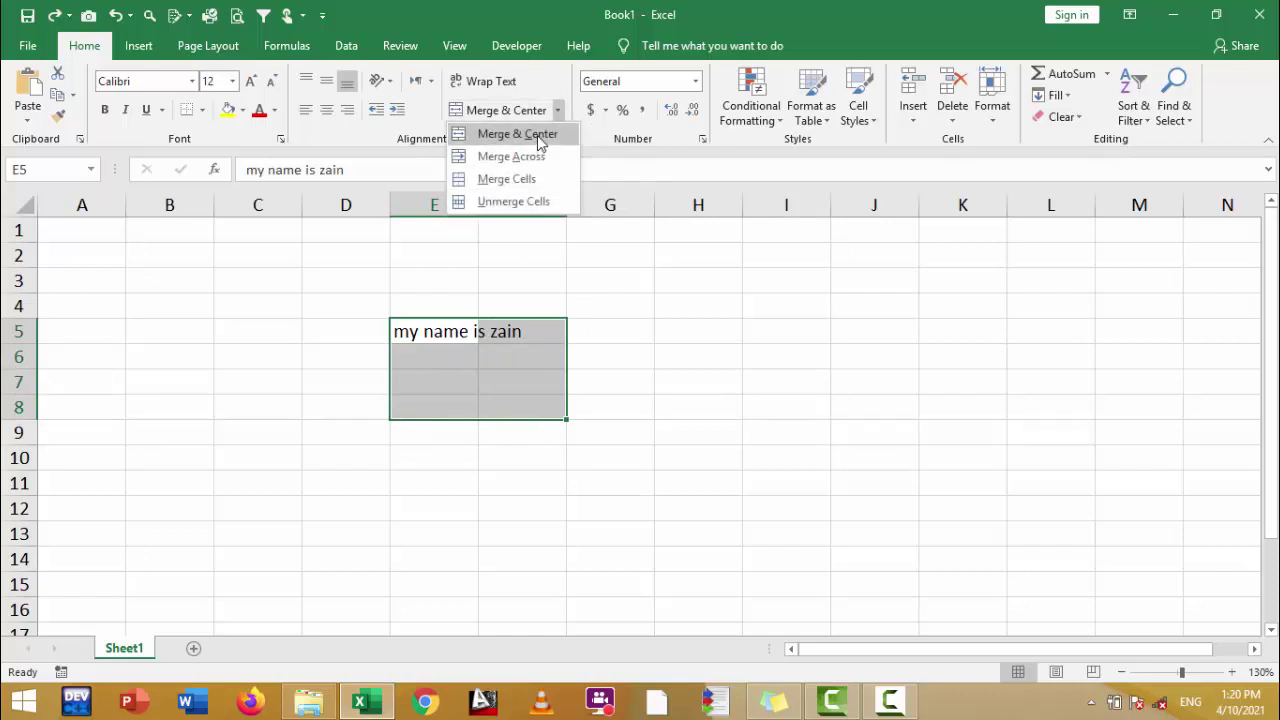
left_click(537, 135)
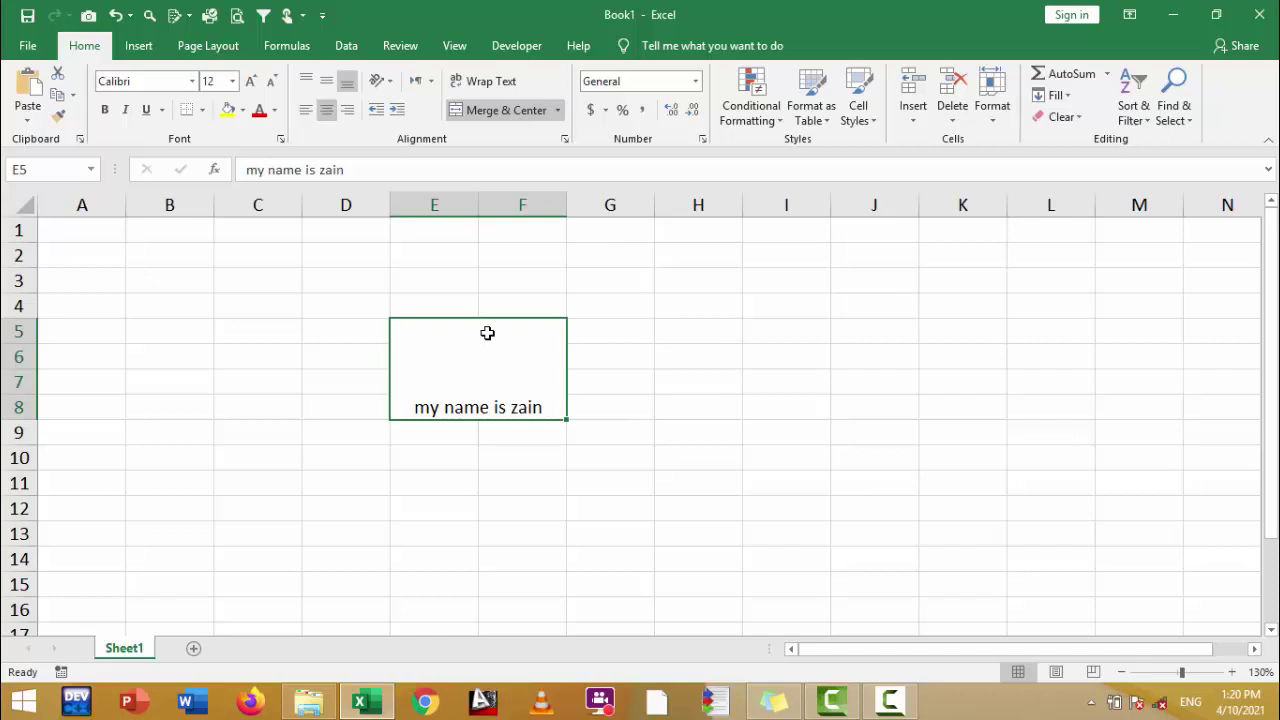
left_click(510, 112)
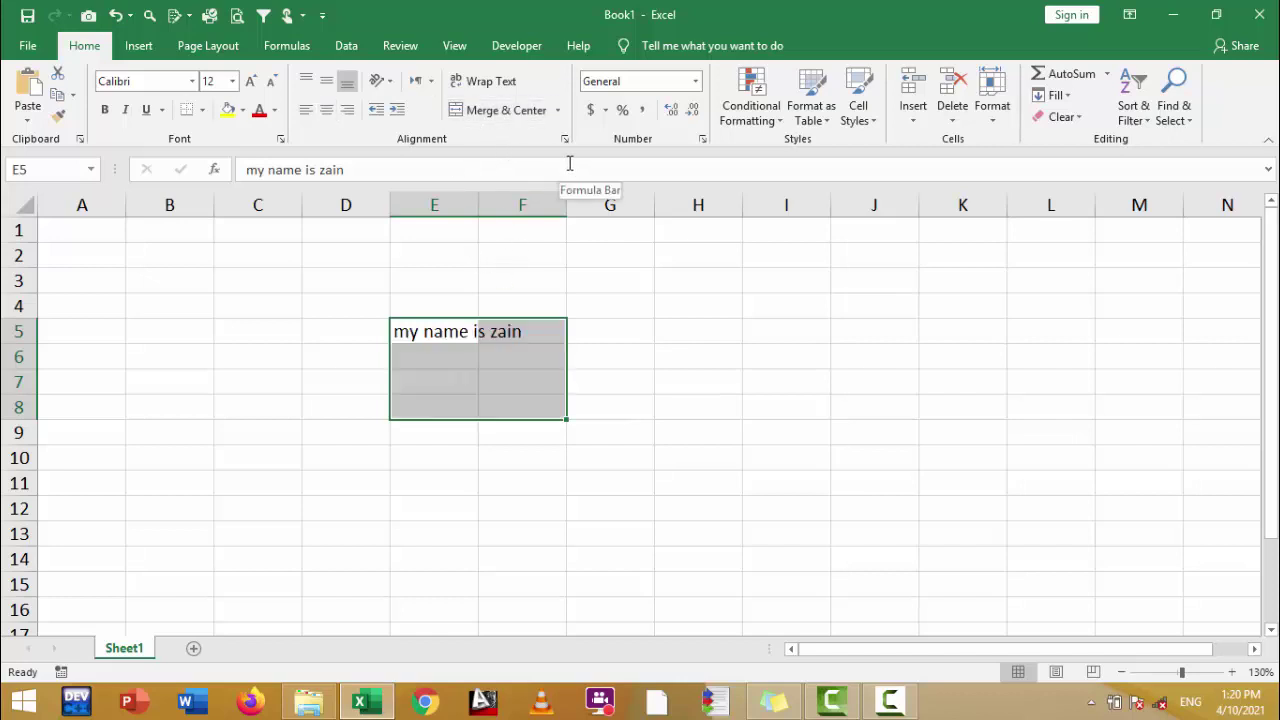
- Apply Merge Across to E5:F8 and check each merged row from 5 to 8
left_click(557, 110)
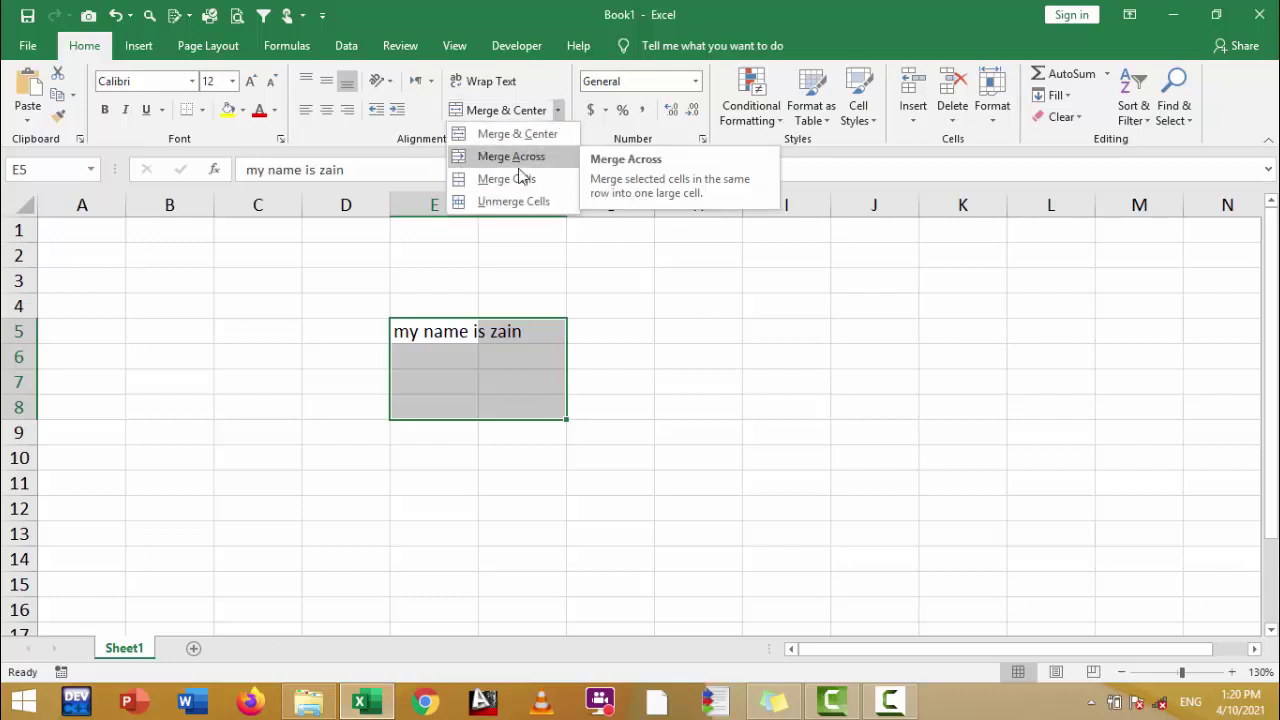
left_click(568, 325)
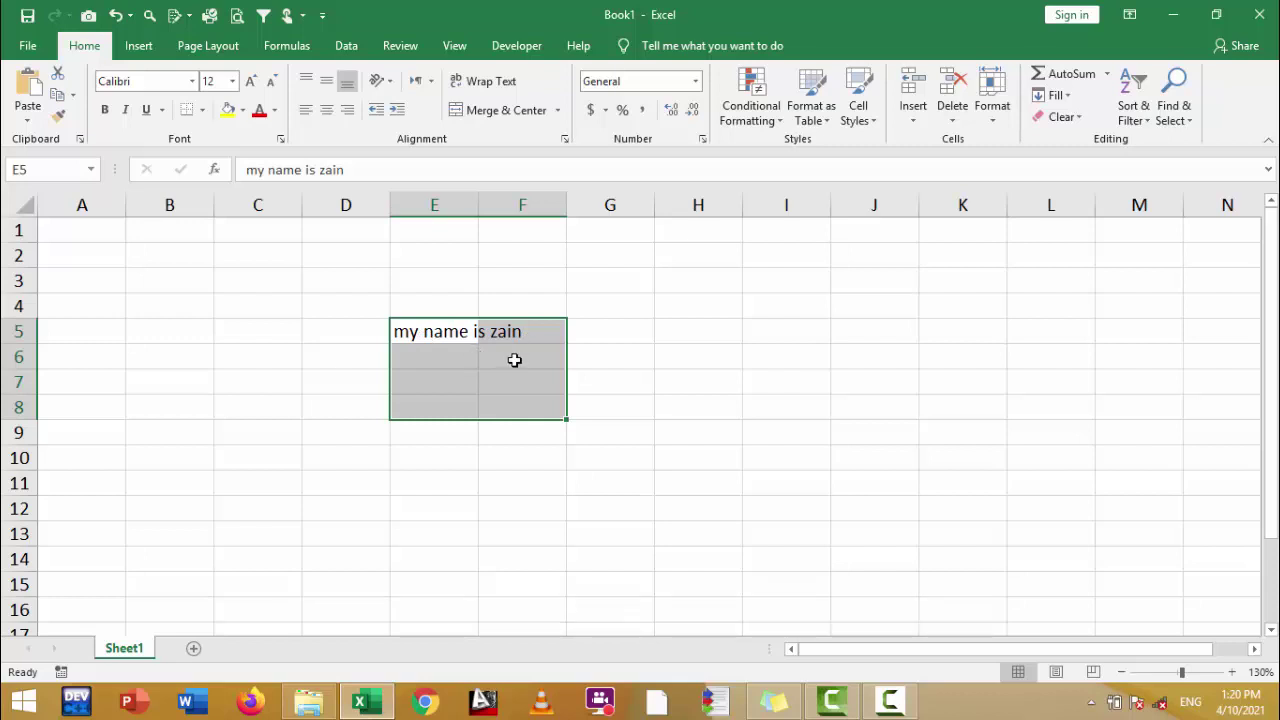
left_click(557, 110)
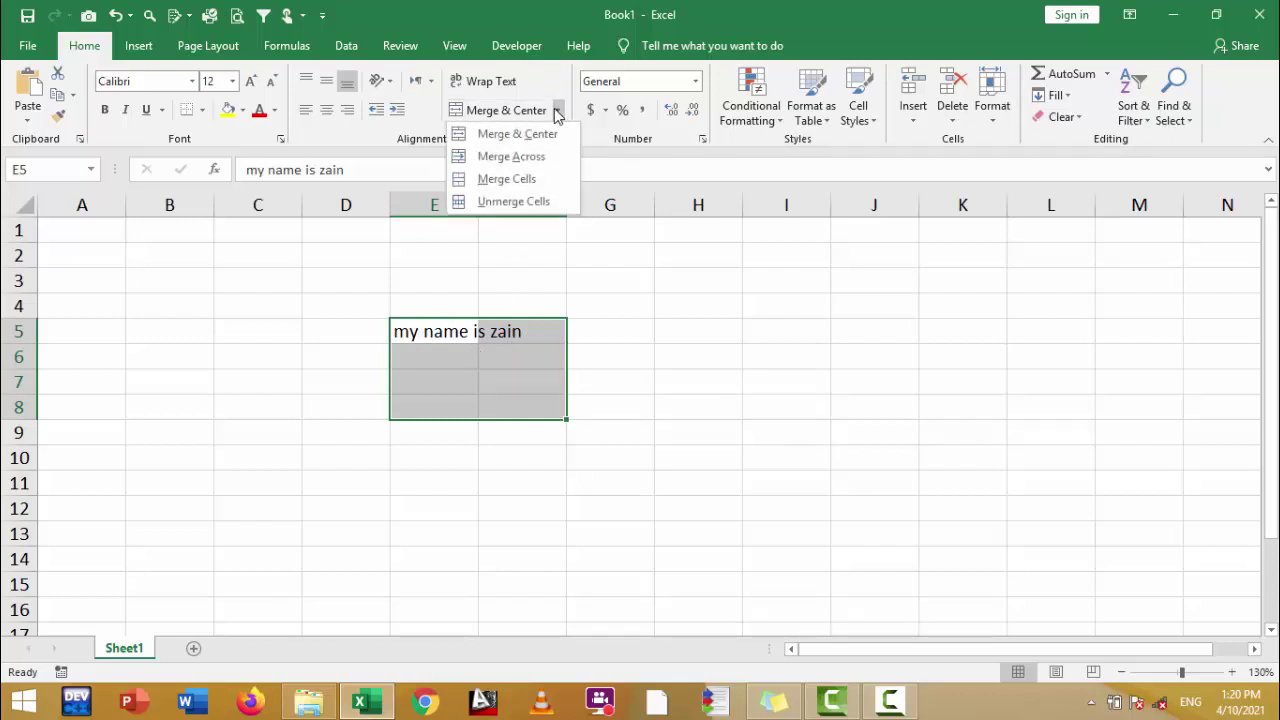
left_click(510, 156)
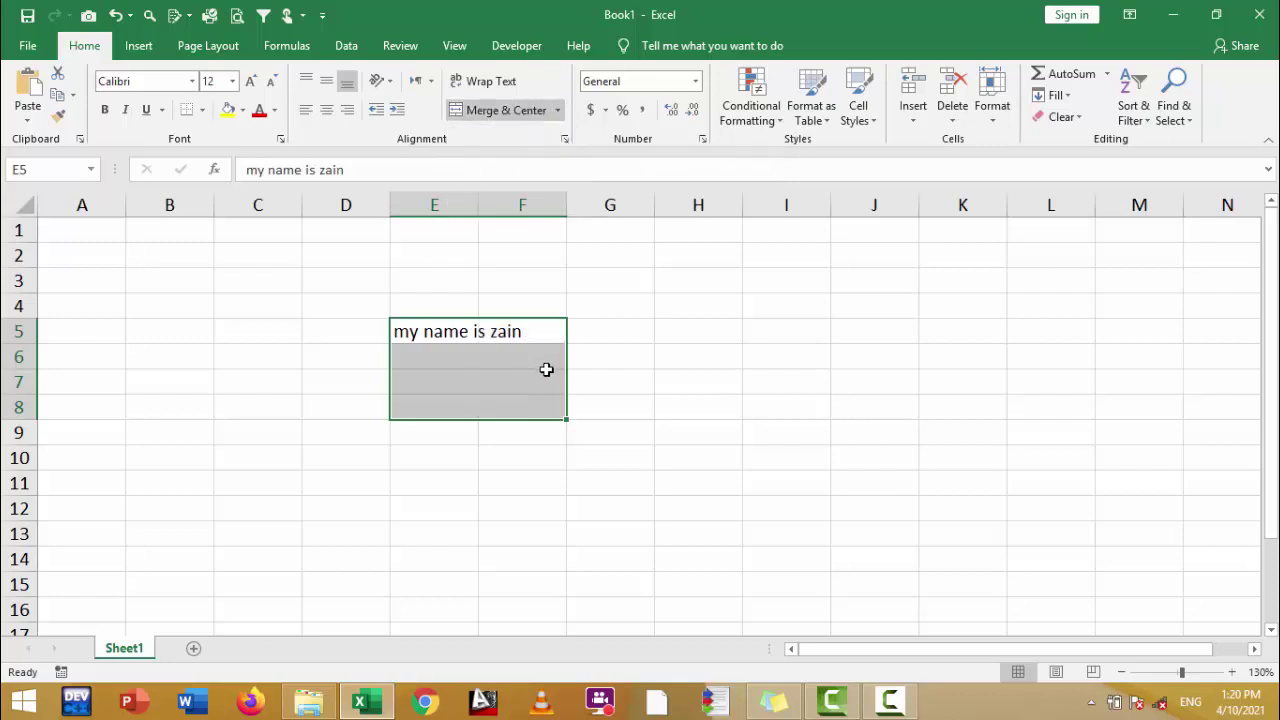
left_click(523, 328)
left_click(520, 358)
left_click(514, 383)
left_click(510, 403)
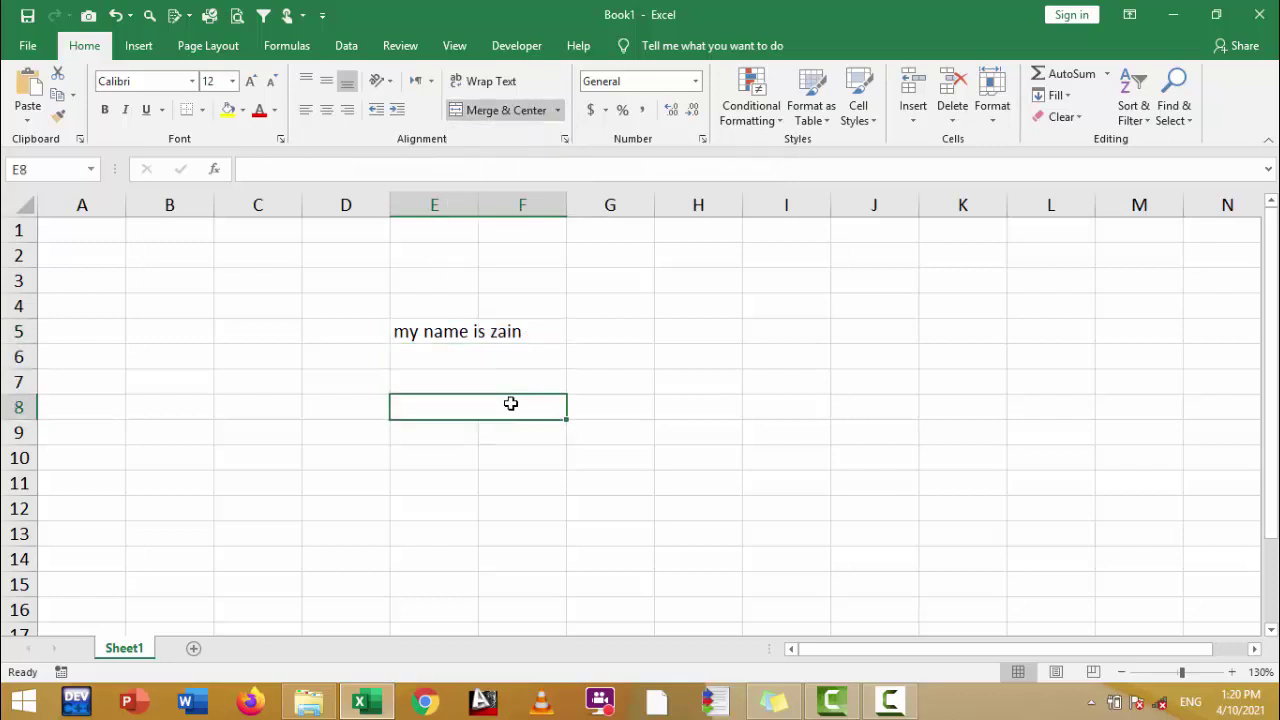
left_click(497, 335)
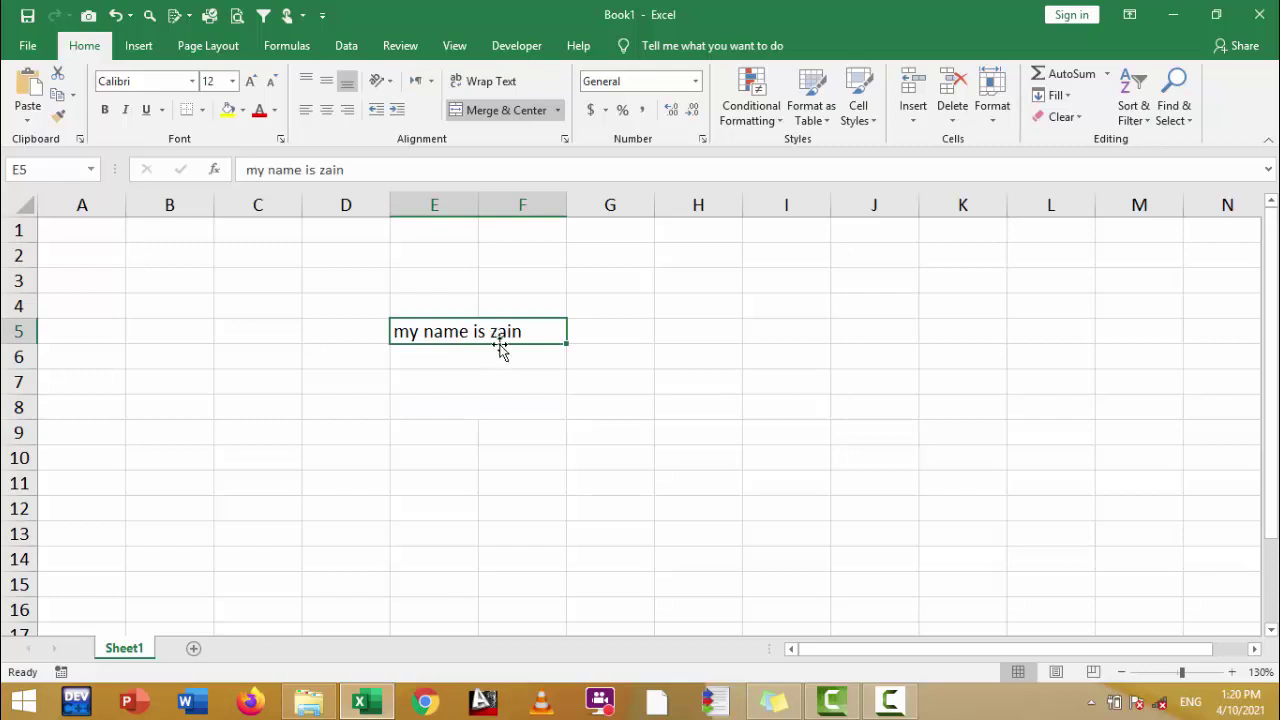
- Split E5:F8, try Merge Cells, unmerge again and reselect E5
left_click_drag(507, 332, 508, 404)
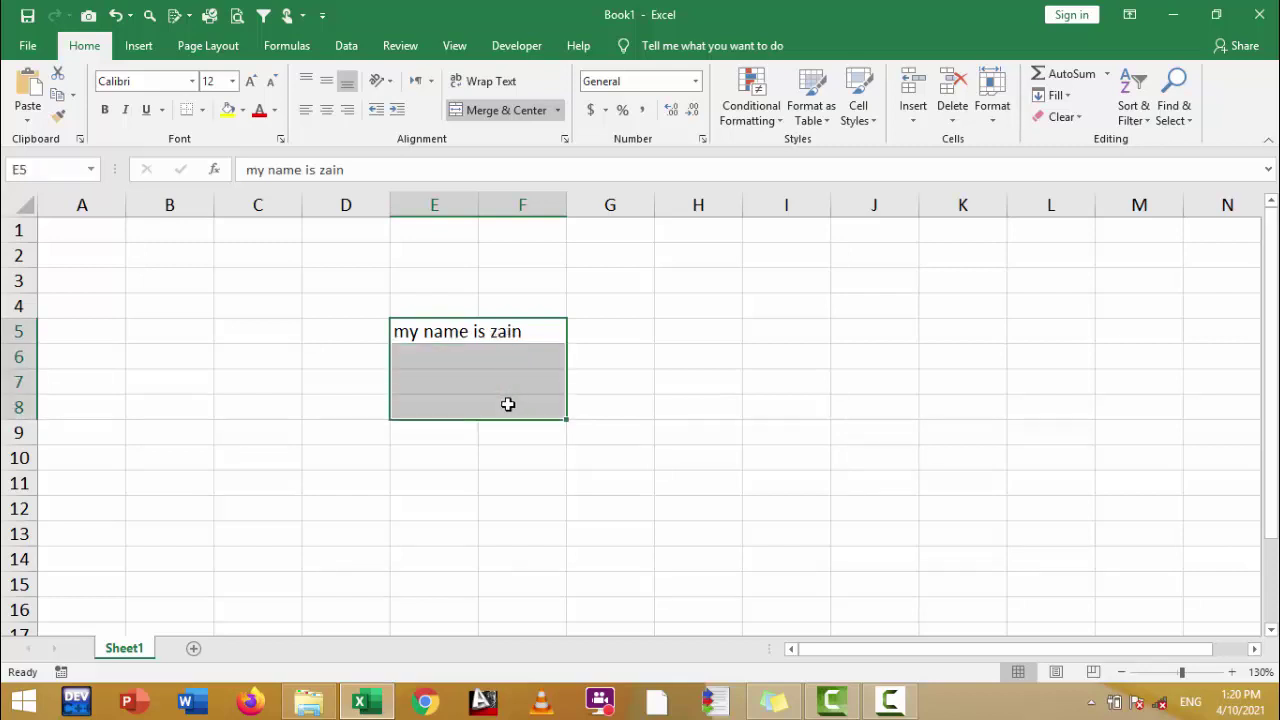
left_click(558, 111)
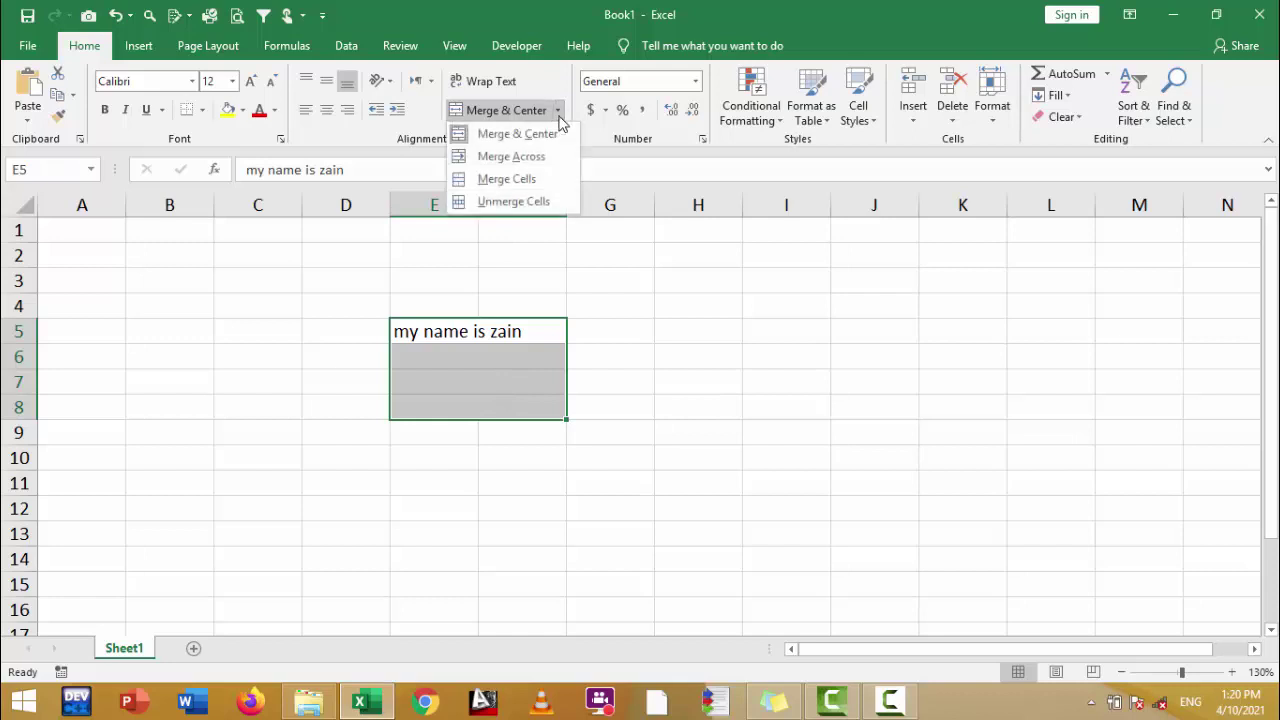
left_click(498, 204)
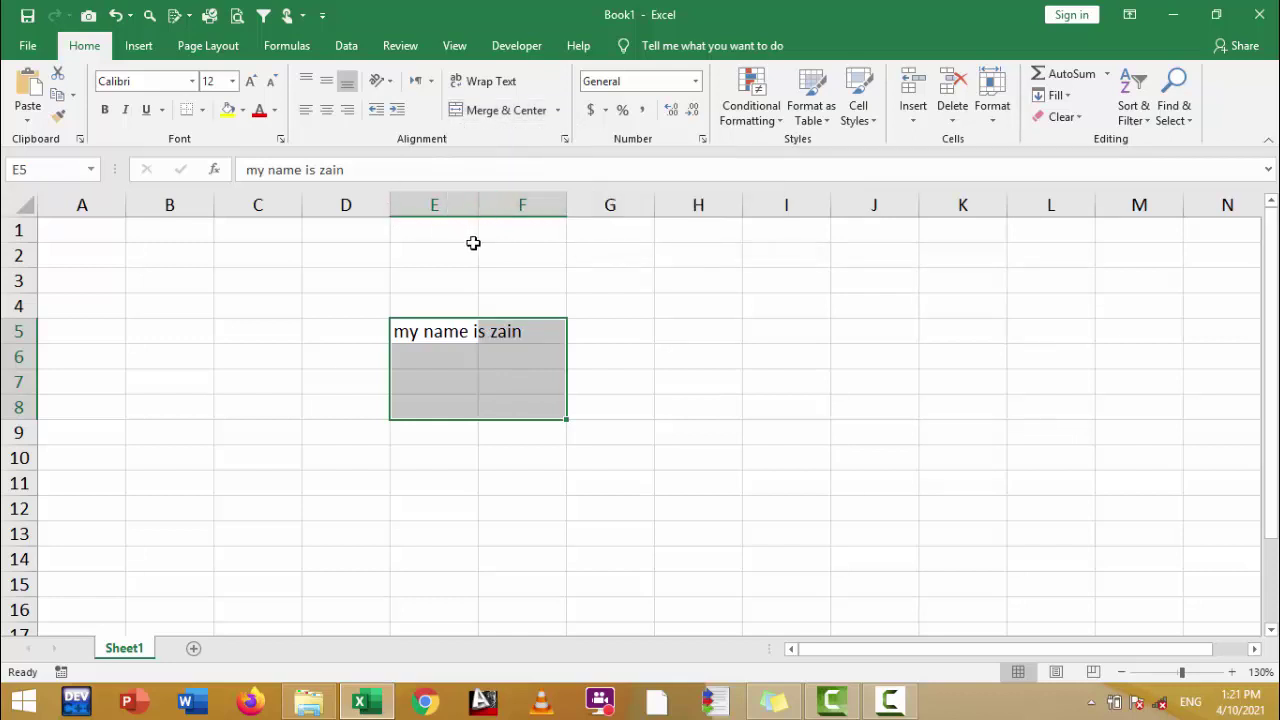
left_click(558, 111)
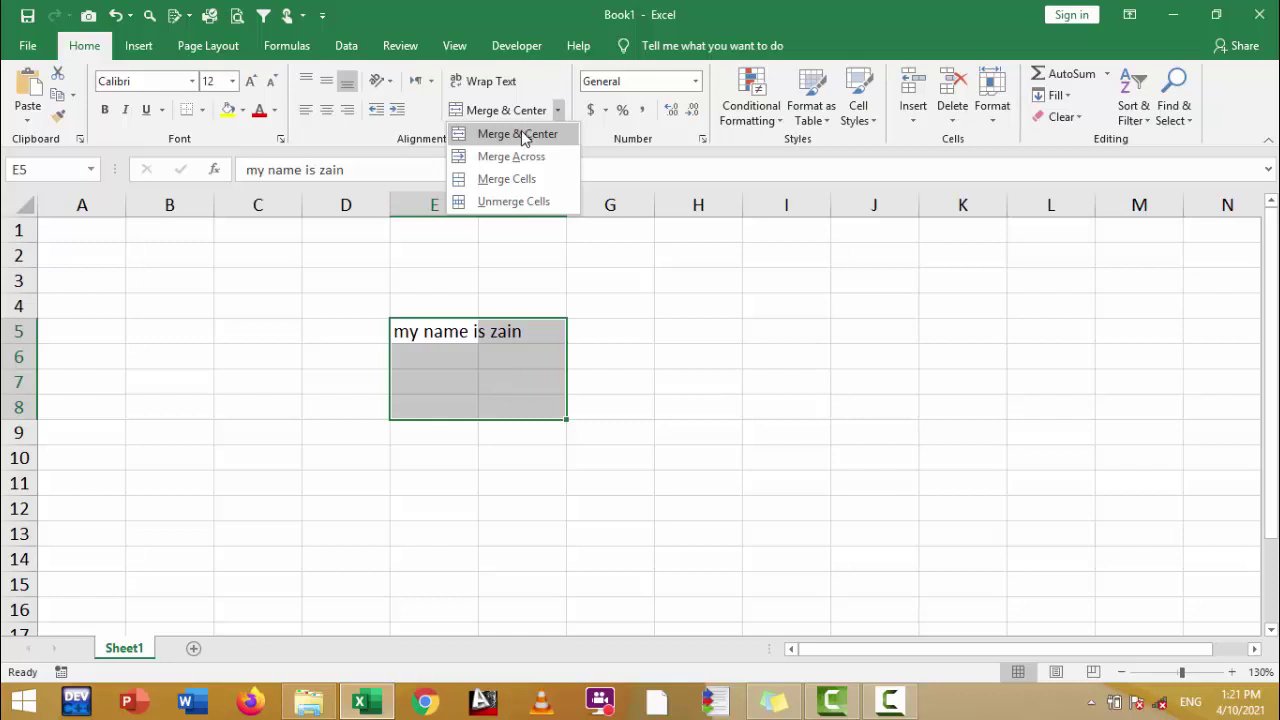
left_click(497, 182)
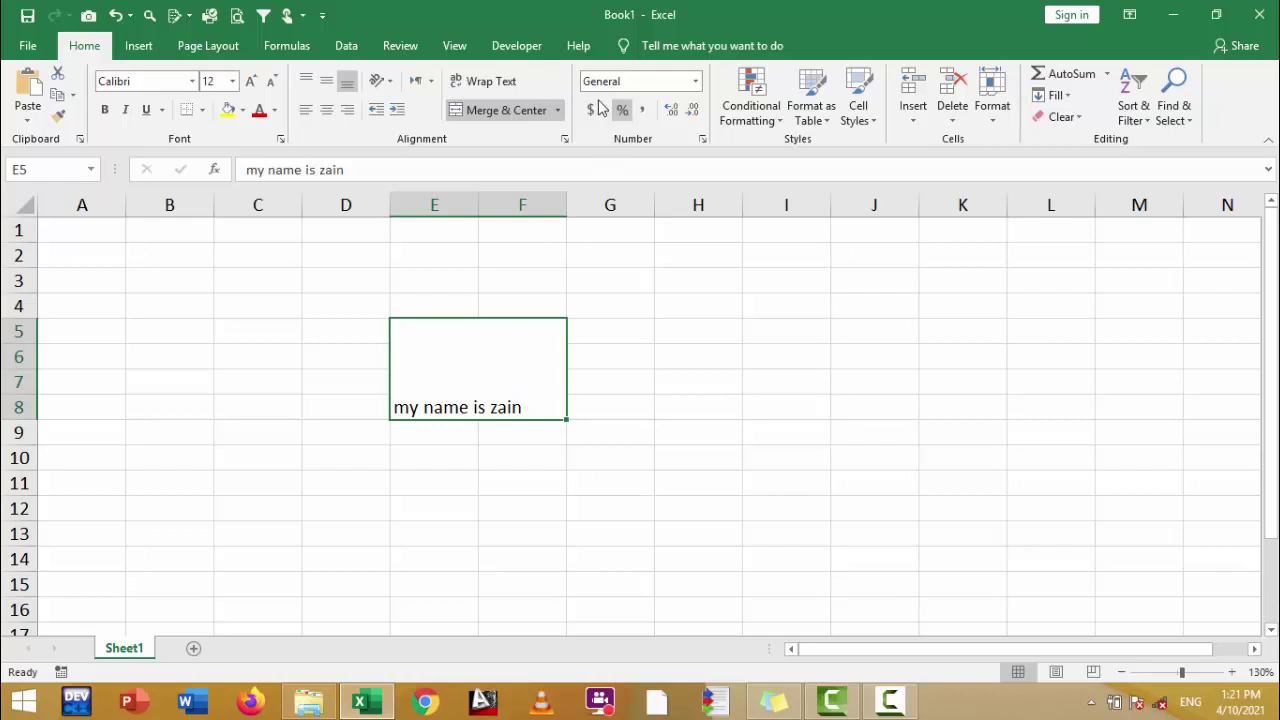
left_click(501, 113)
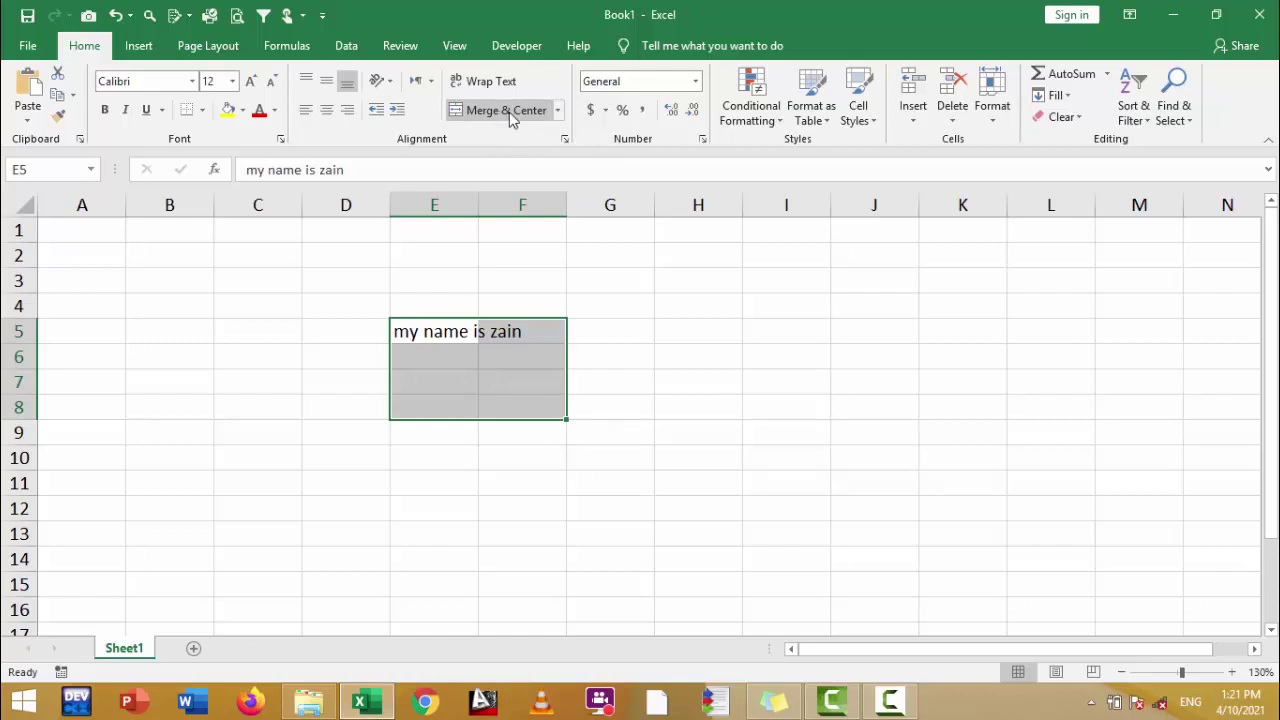
left_click(527, 360)
left_click(405, 333)
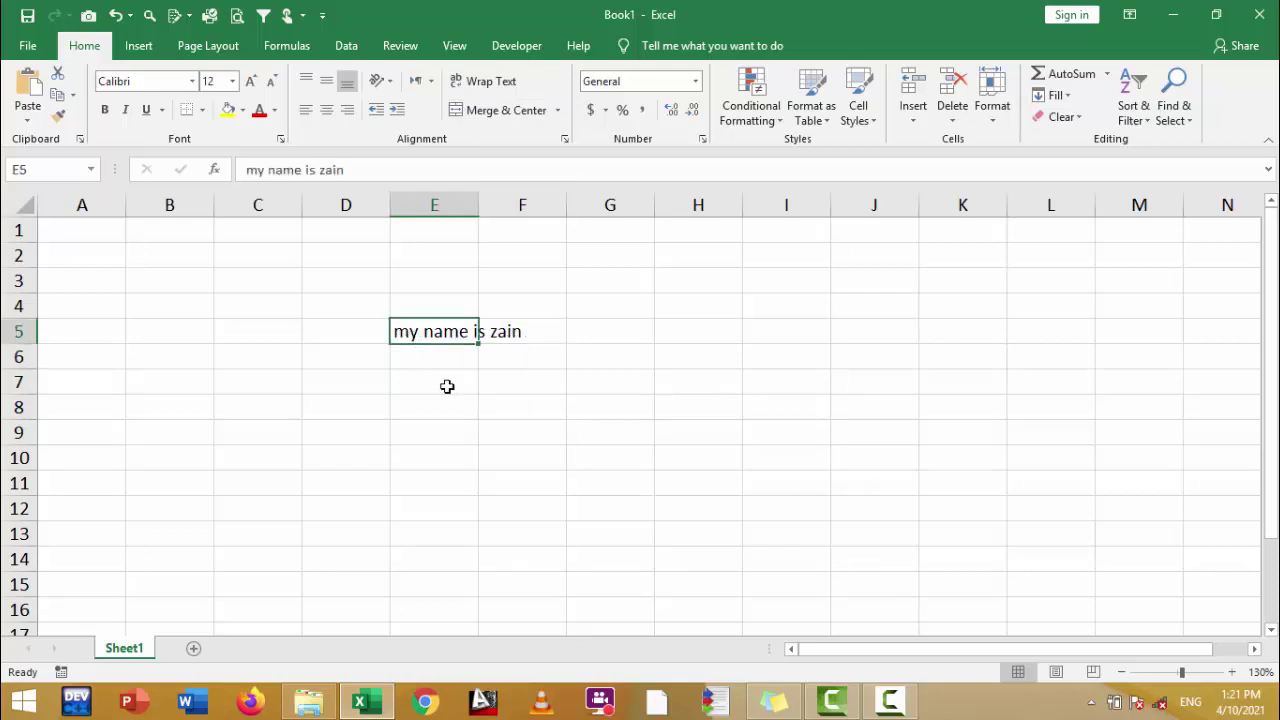
- Check that row 5's height is 15.75 and leave it unchanged
right_click(20, 332)
left_click(97, 556)
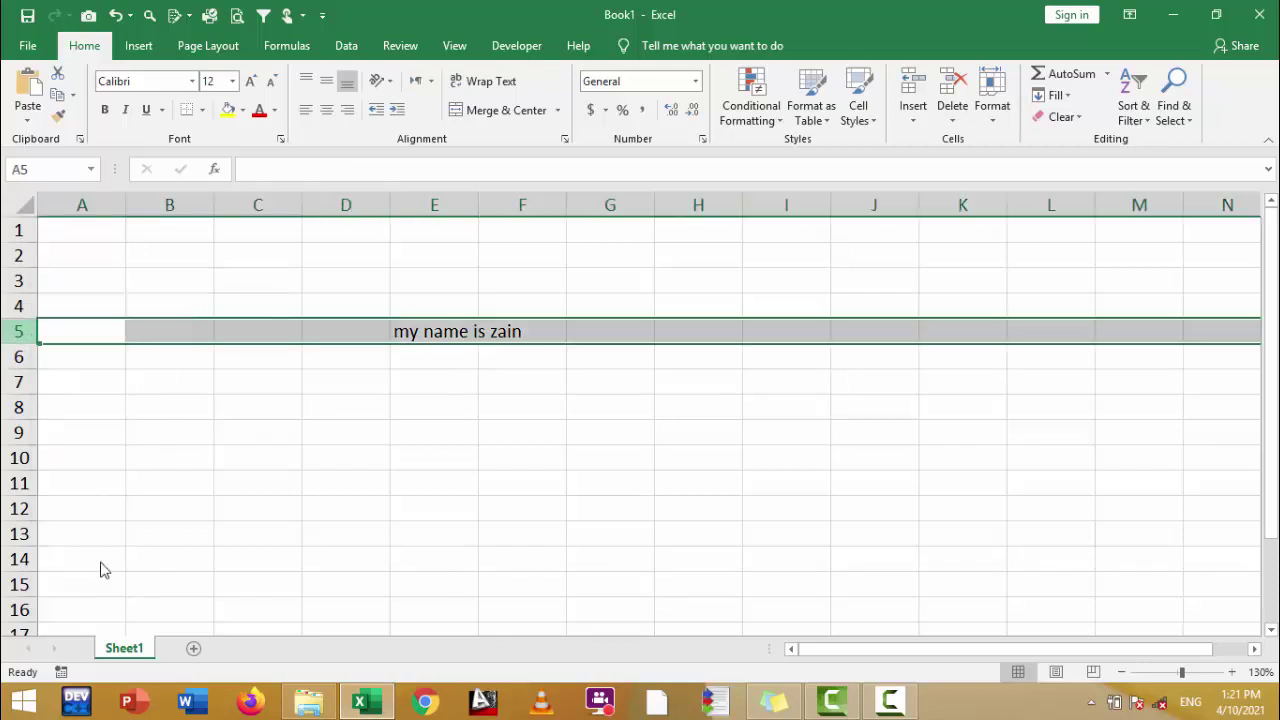
key("End")
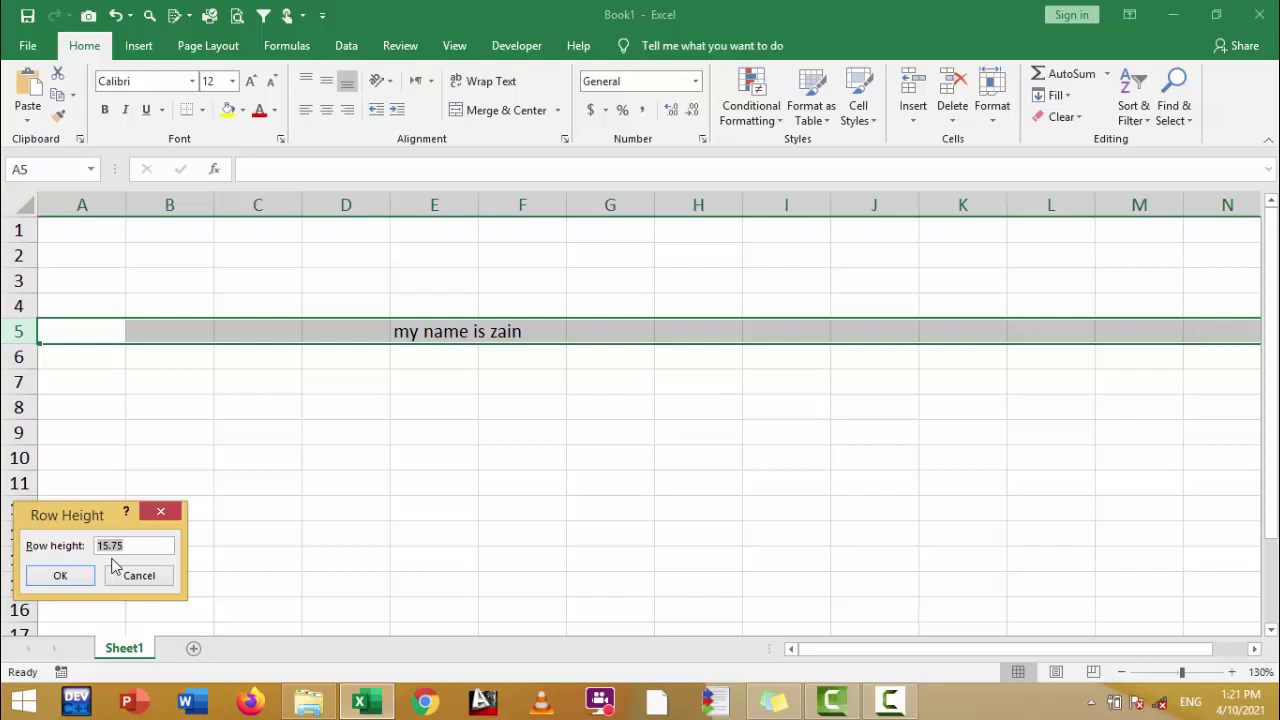
left_click(60, 575)
- Wrap the 'my name is zain' text in E5 and autofit row 5 to it
left_click(437, 331)
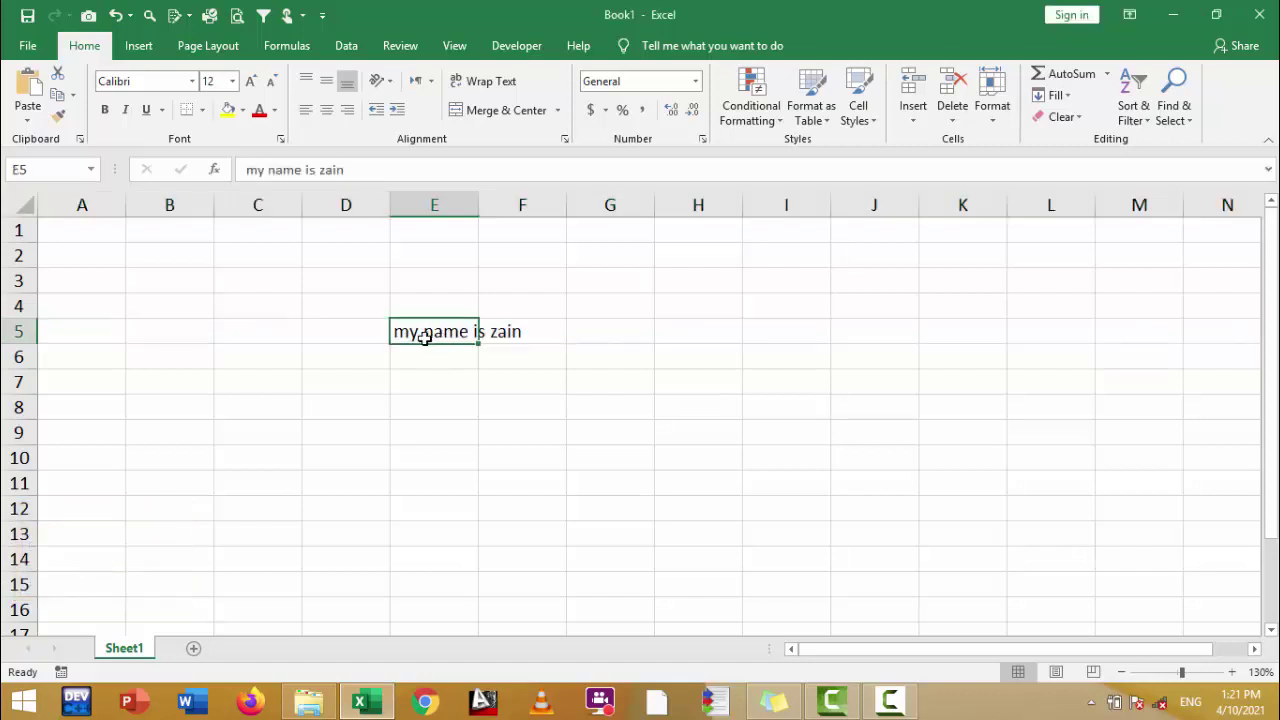
left_click(495, 82)
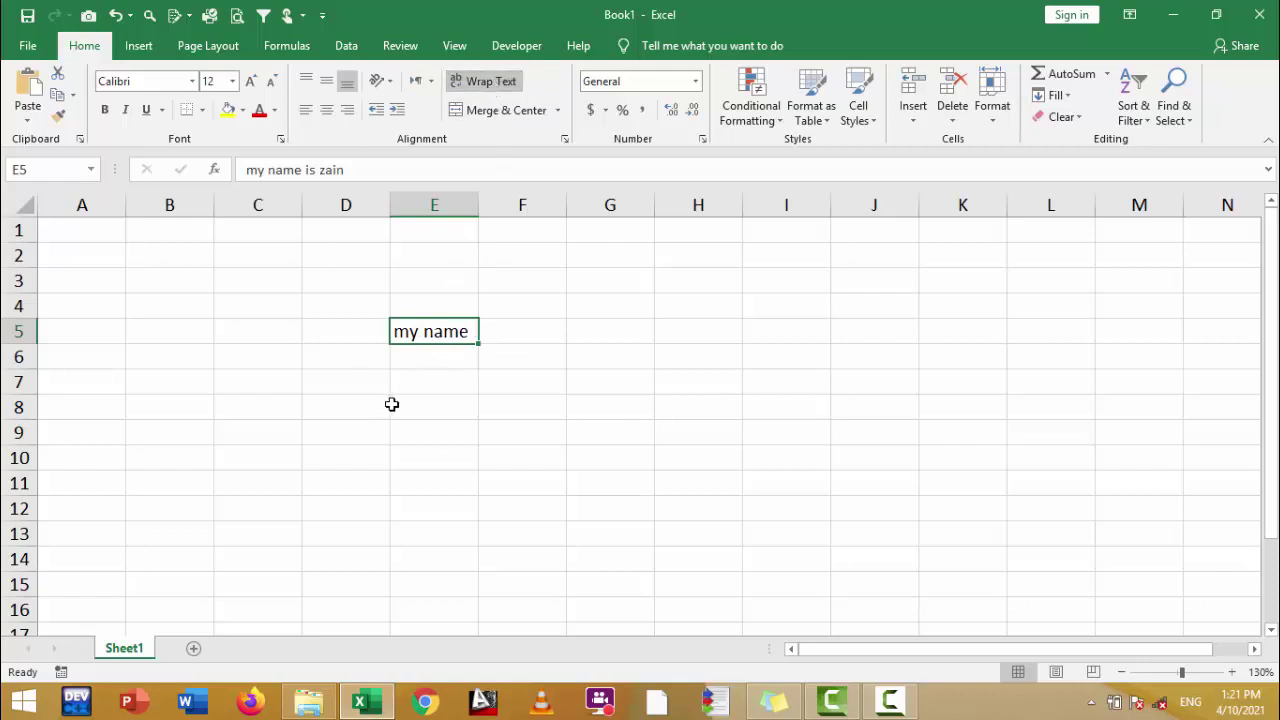
left_click(421, 397)
left_click(460, 338)
double_click(25, 343)
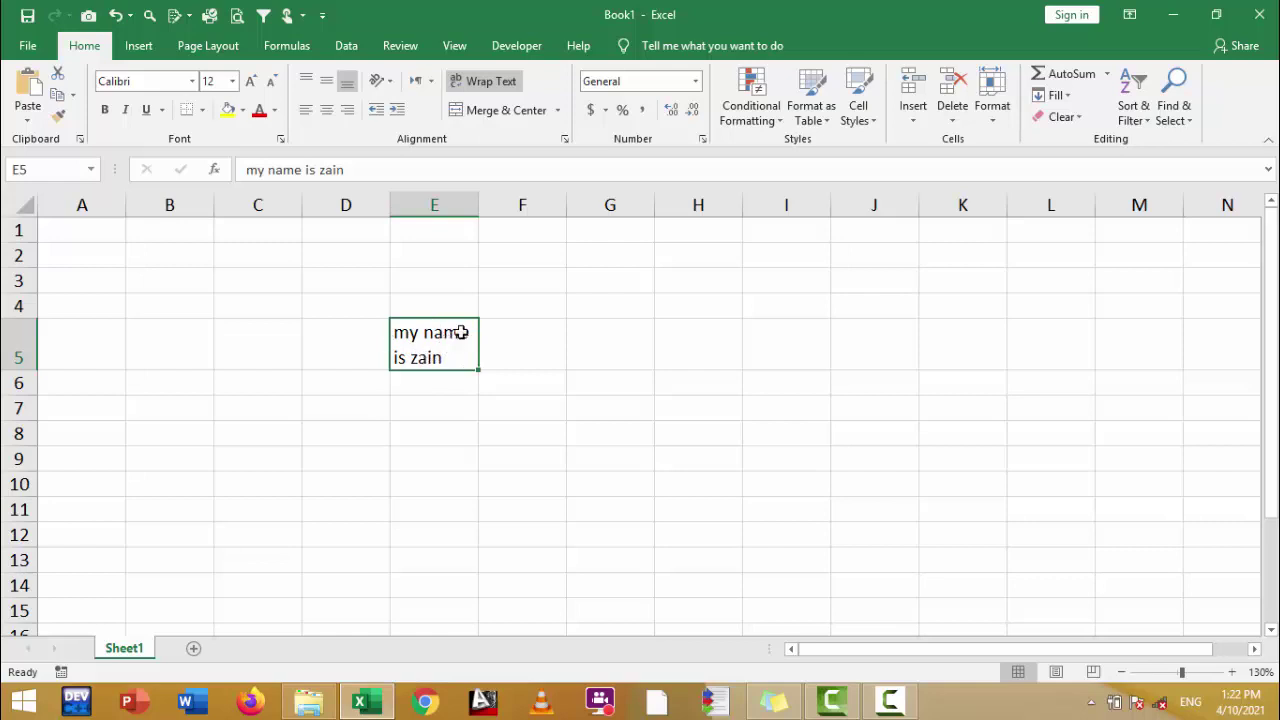
- Confirm row 5's new height of 31.5 without changing it, then select D8
right_click(16, 345)
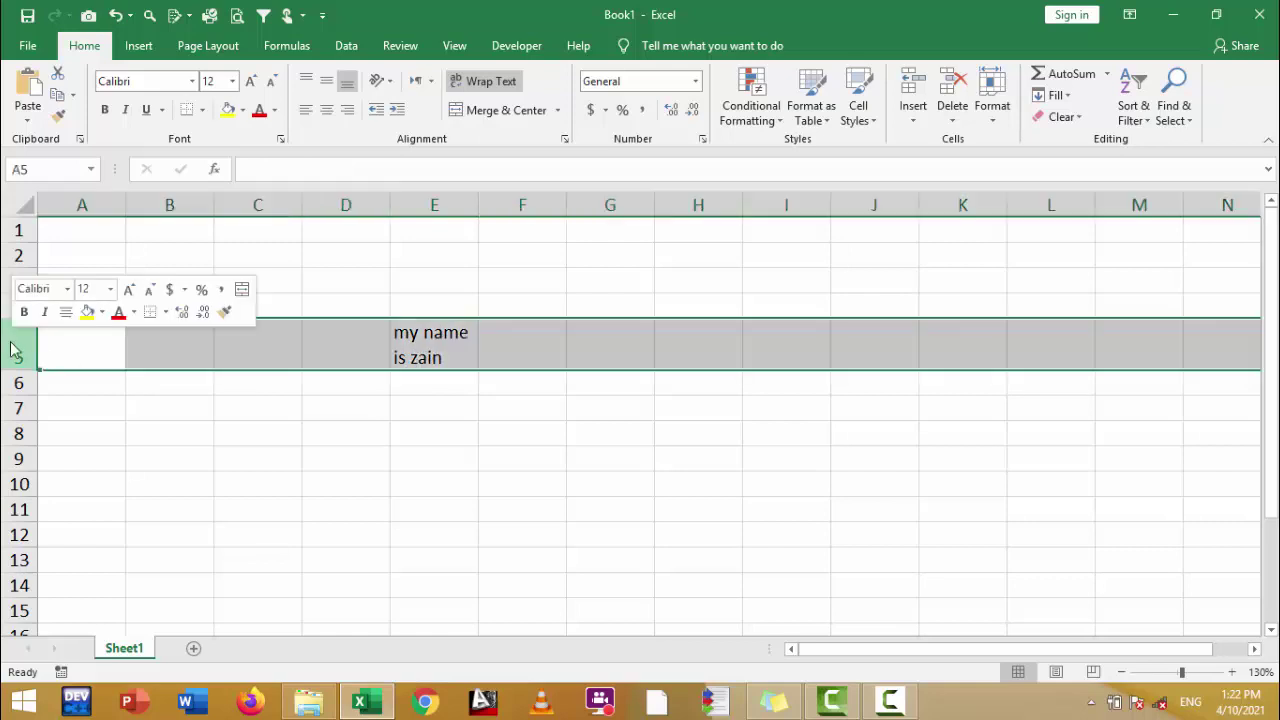
left_click(86, 564)
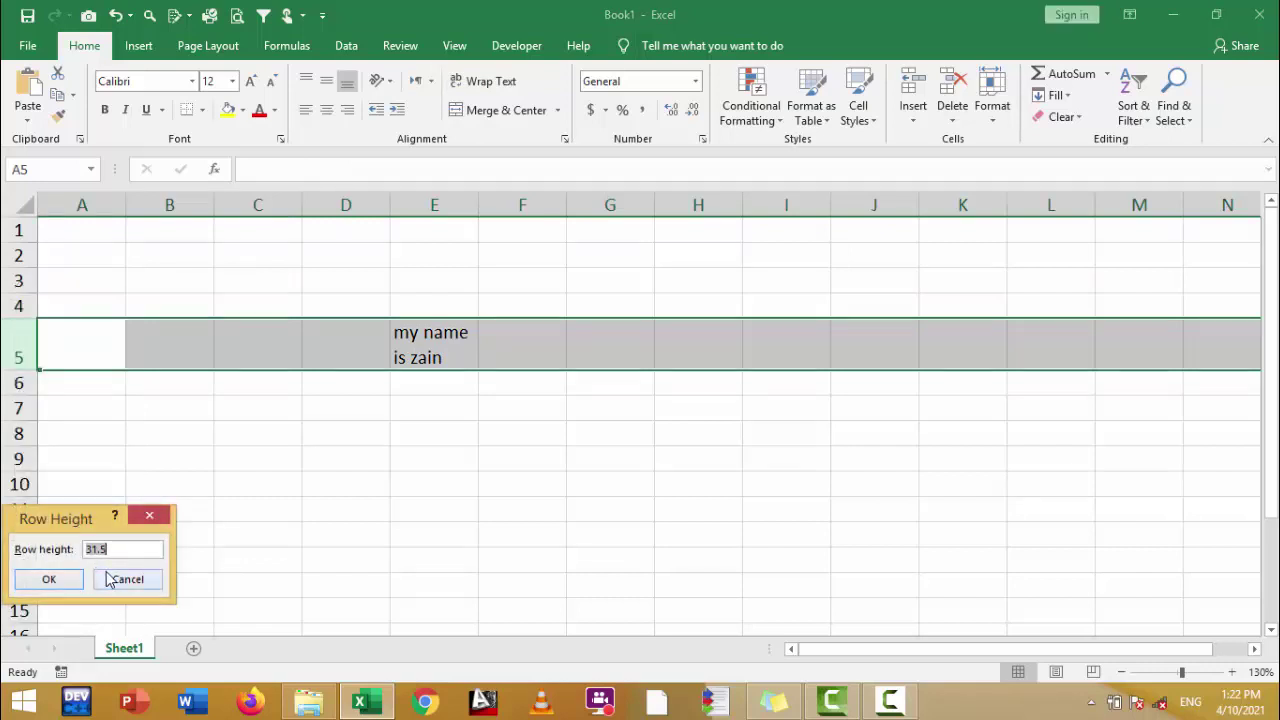
left_click(110, 580)
left_click(332, 440)
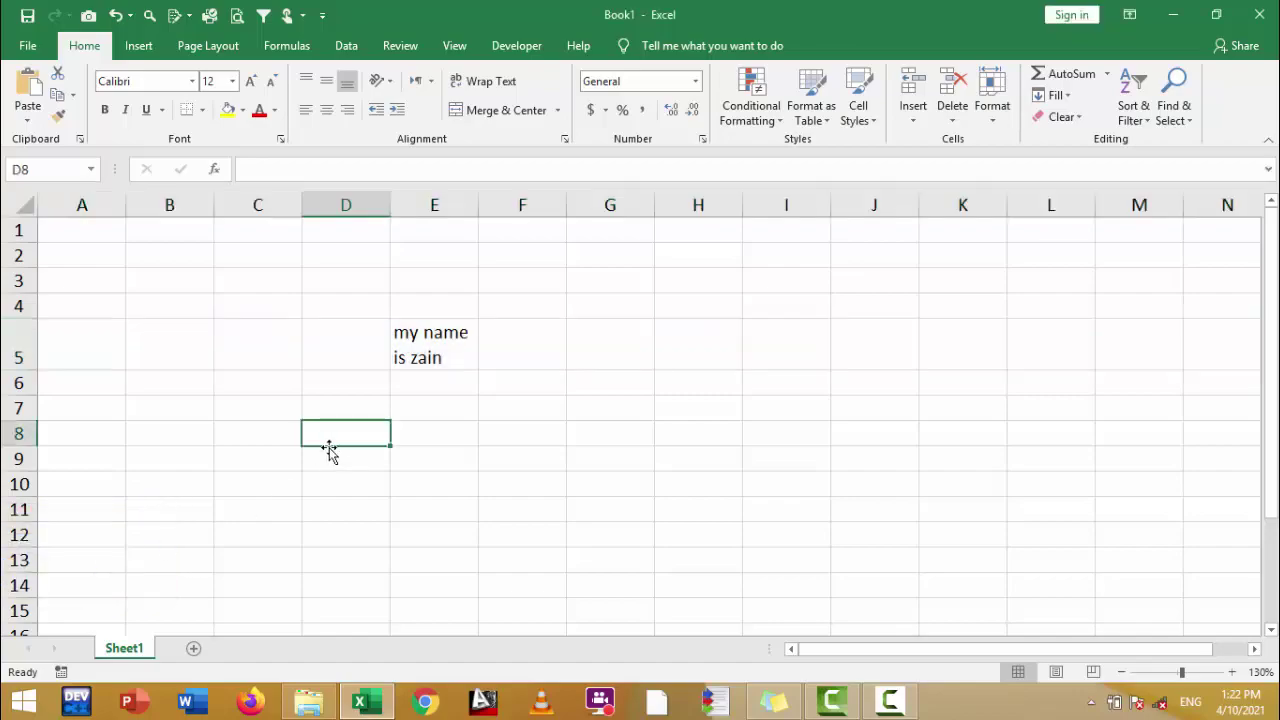